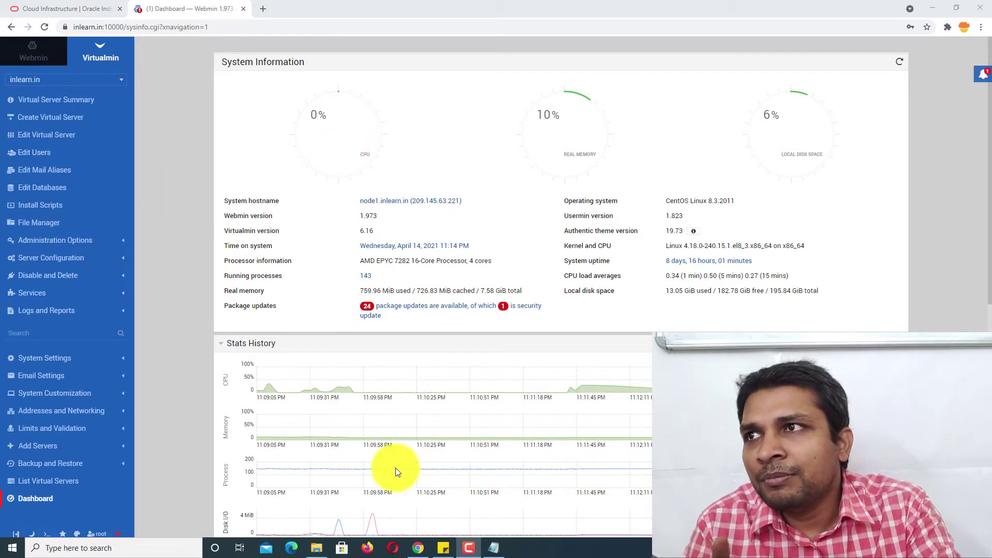
# - Select the inlearn.in domain and bring up the WordPress install options
pyautogui.click(103, 80)
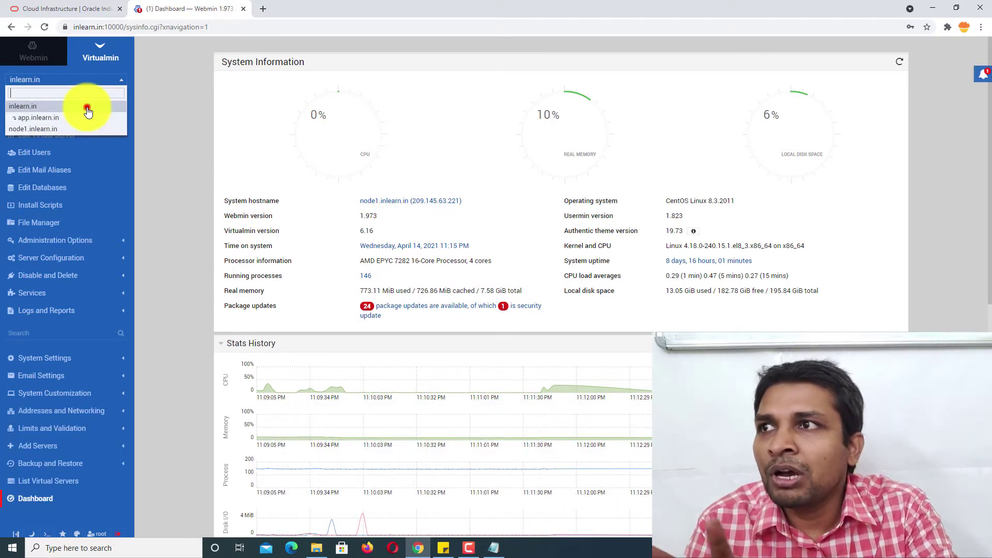
pyautogui.click(88, 107)
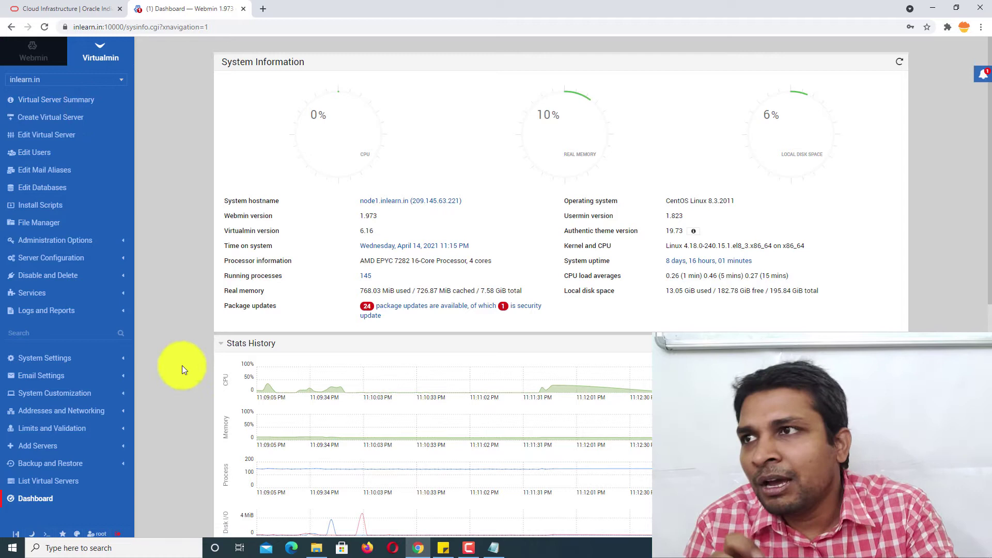
pyautogui.click(52, 207)
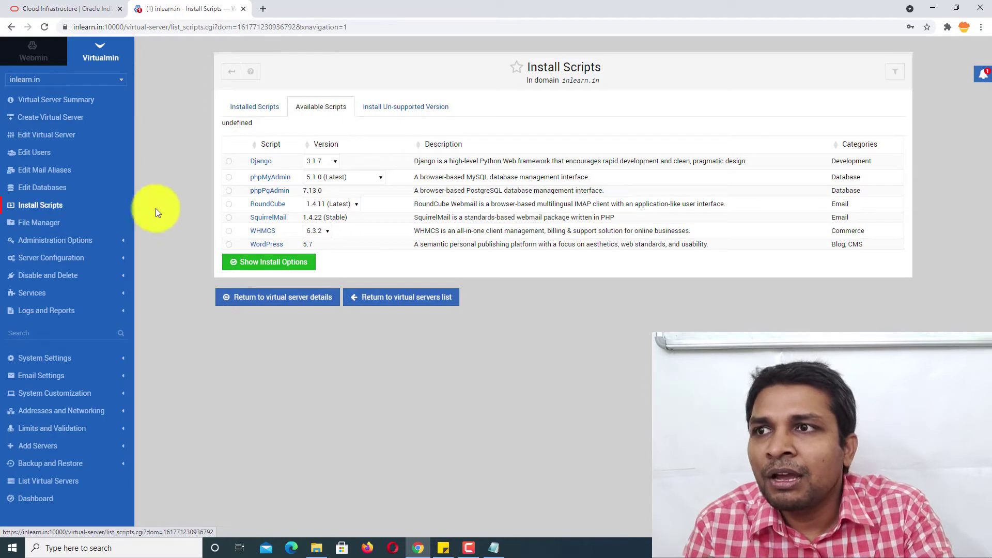
pyautogui.click(229, 244)
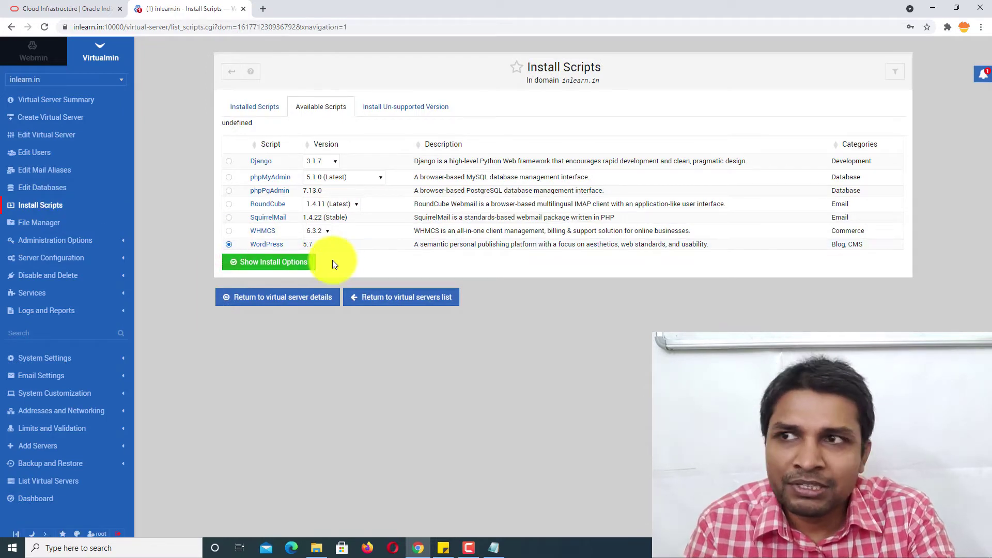
pyautogui.click(279, 263)
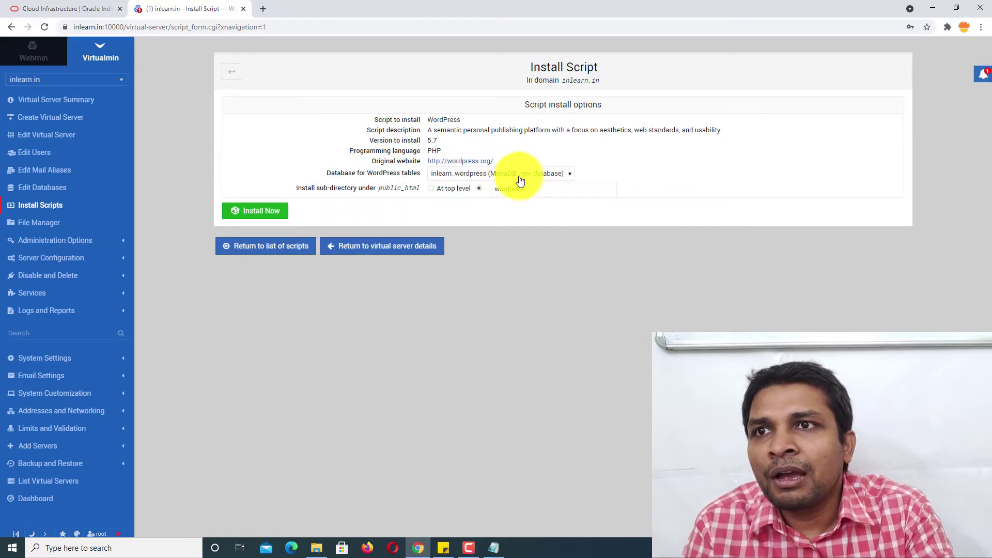
# - Install at top level into a new inlearn_wordpress database
pyautogui.click(433, 188)
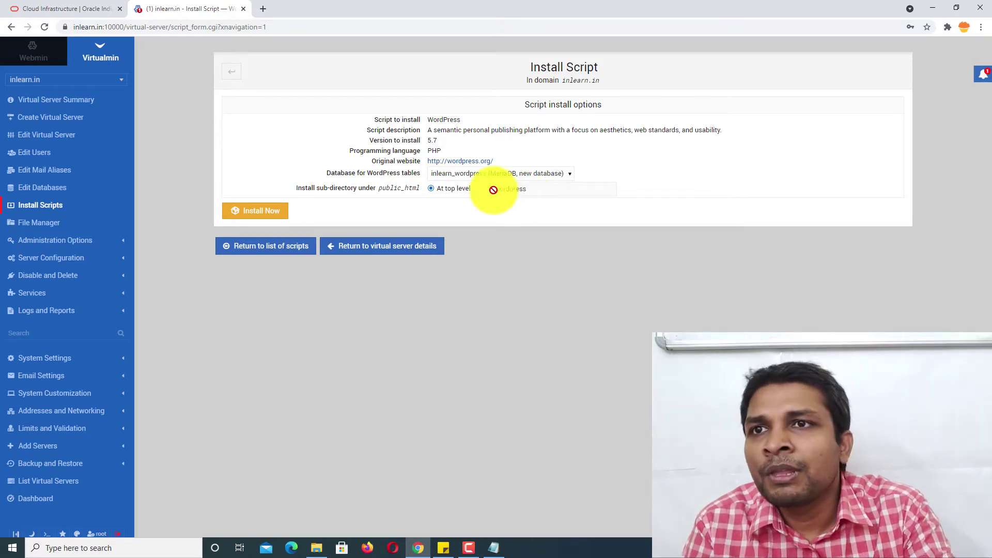
pyautogui.click(470, 174)
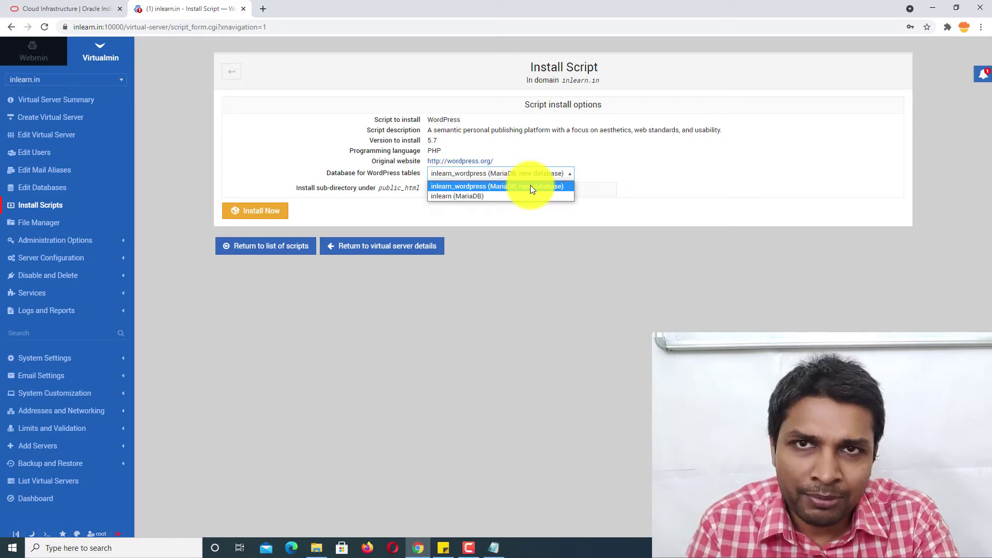
pyautogui.click(530, 186)
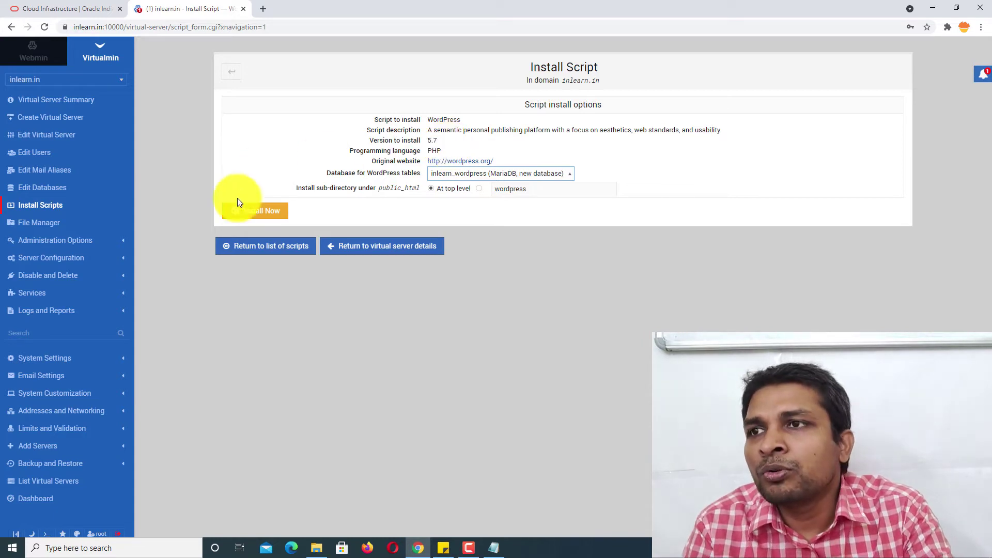
# - Install WordPress 5.7 into public_html and open the install.php link in a new tab
pyautogui.click(240, 211)
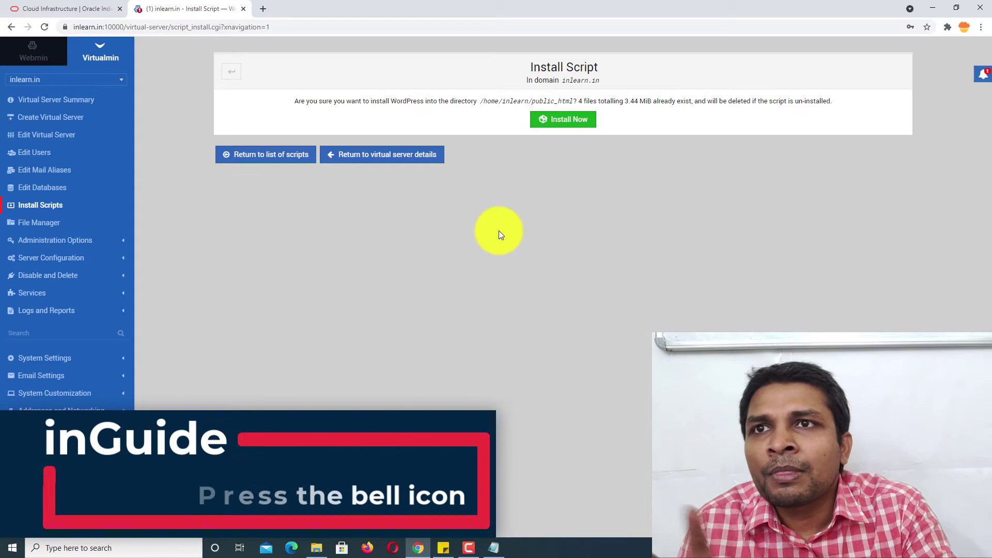
pyautogui.click(574, 120)
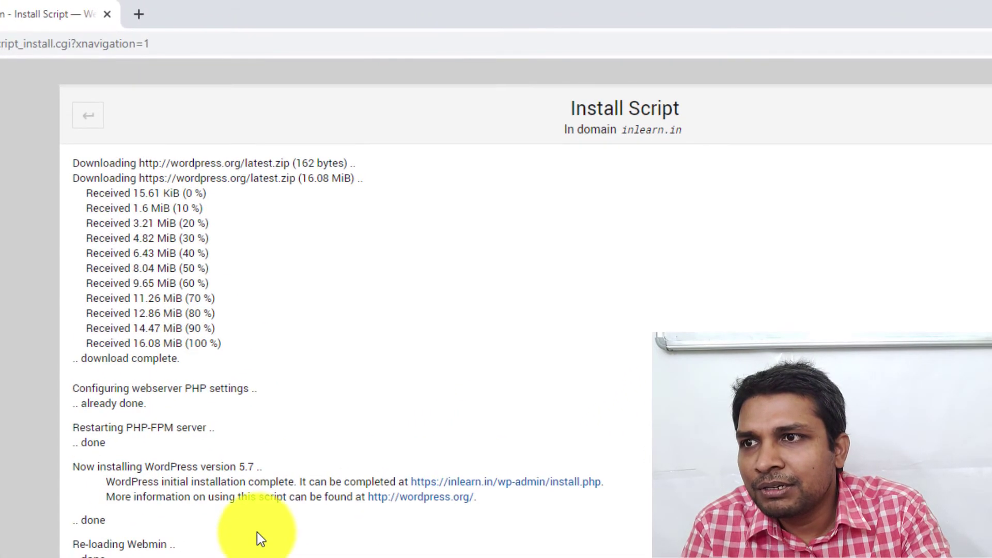
pyautogui.rightClick(504, 488)
pyautogui.click(528, 491)
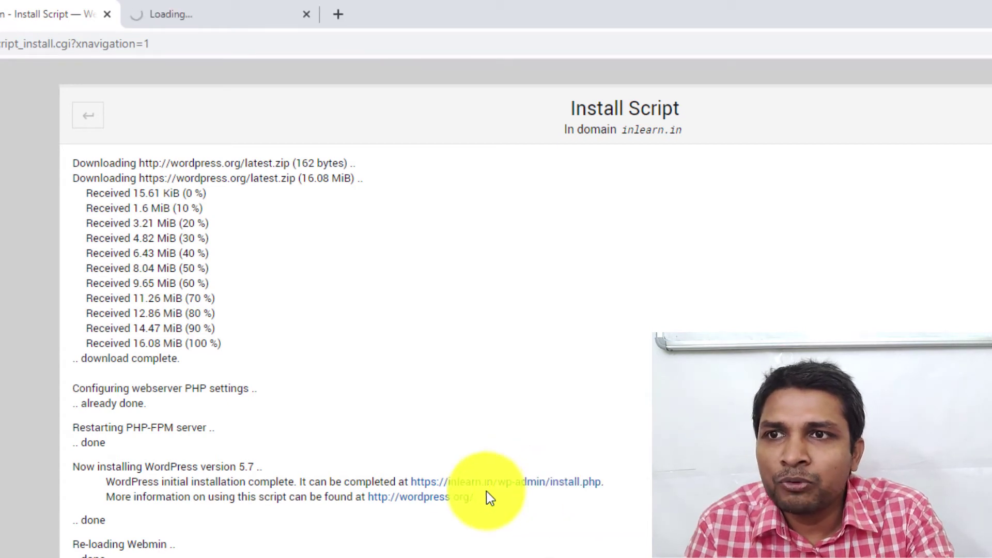
# - Keep English (United States) as the language and enter the site title inlearn
pyautogui.click(243, 17)
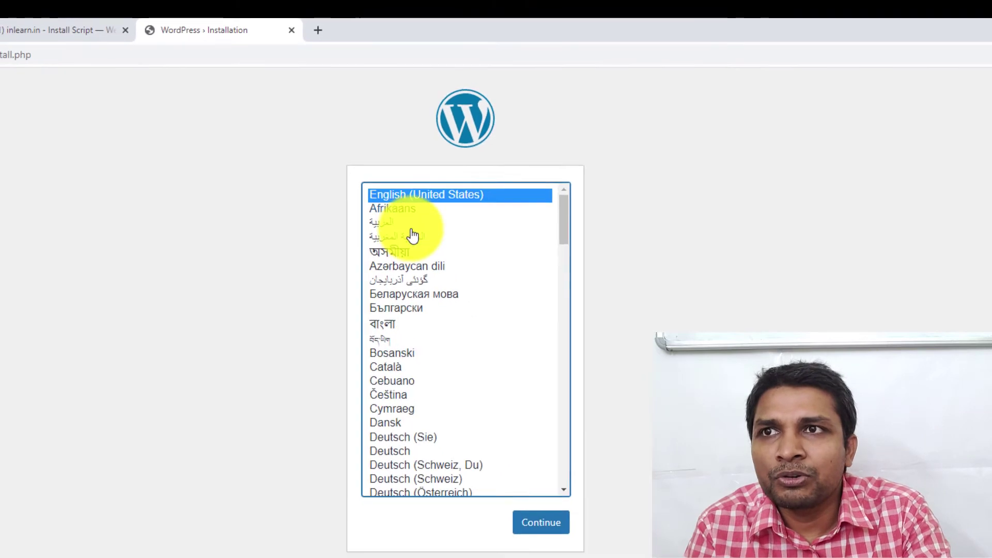
pyautogui.click(544, 532)
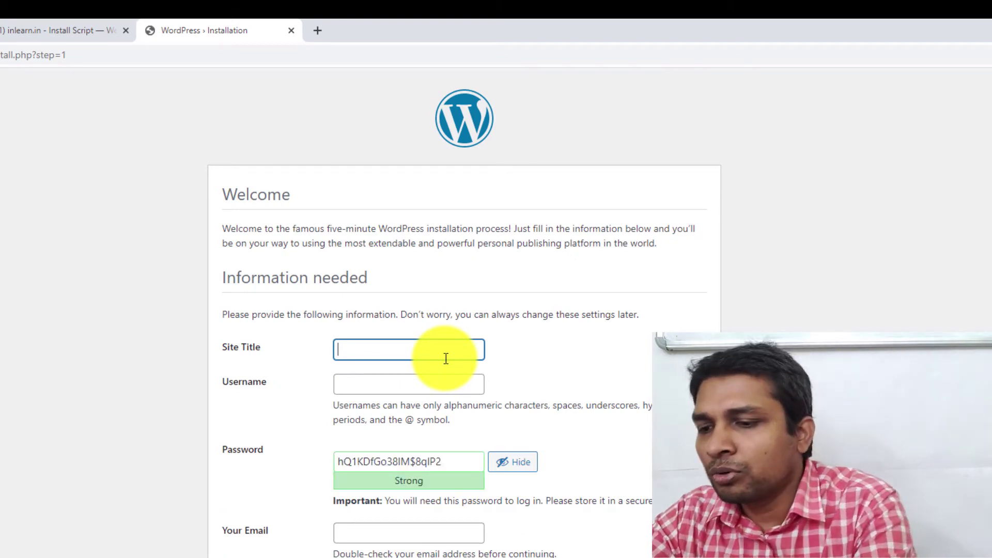
pyautogui.write('inlearn')
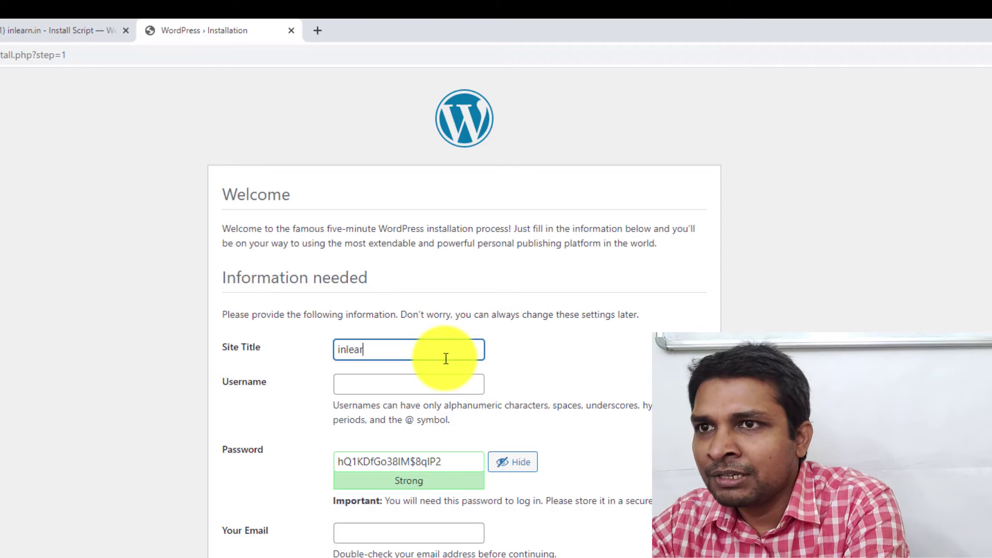
# - Fill in the admin username, password and e-mail, then run the WordPress installation
pyautogui.click(418, 387)
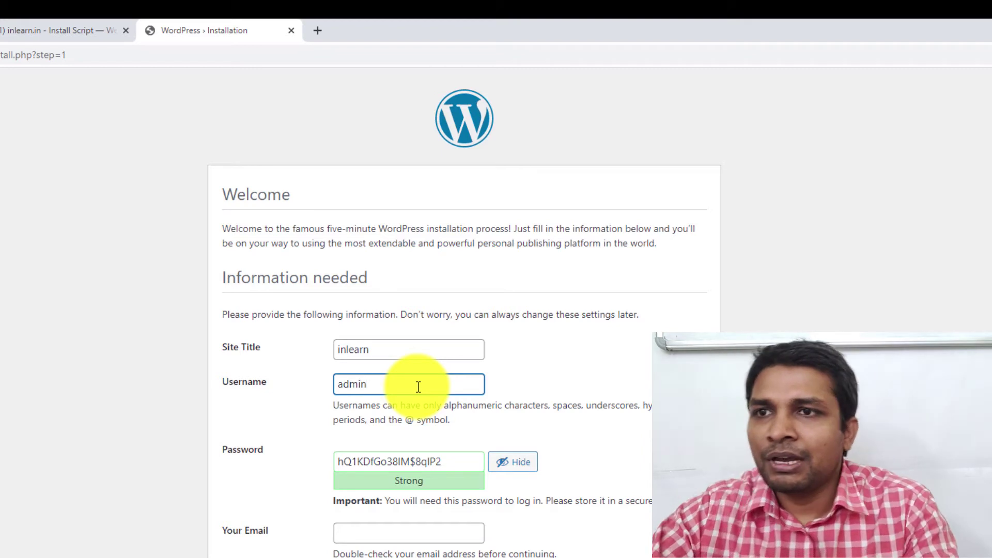
pyautogui.click(455, 465)
pyautogui.hotkey('ctrl', 'a')
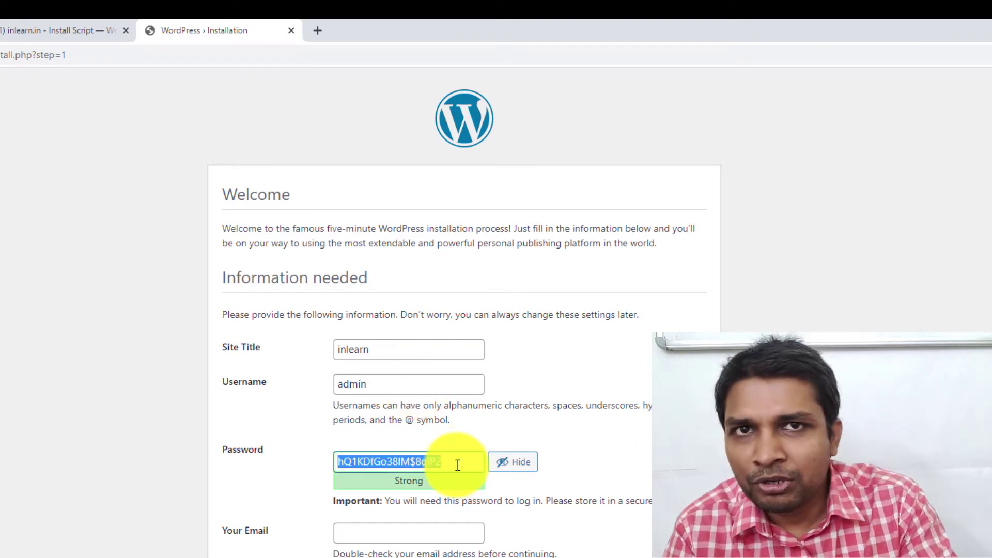
pyautogui.click(439, 532)
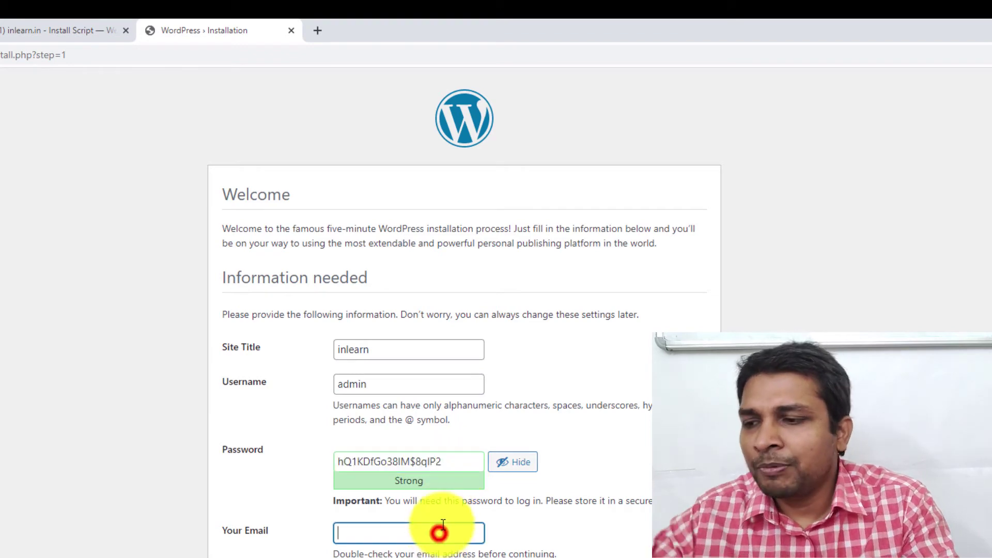
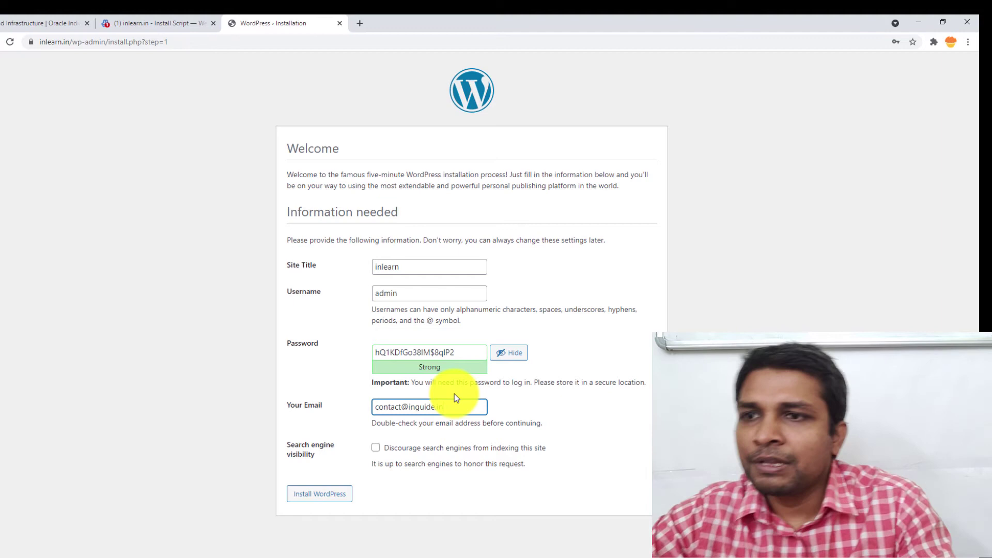
pyautogui.click(320, 493)
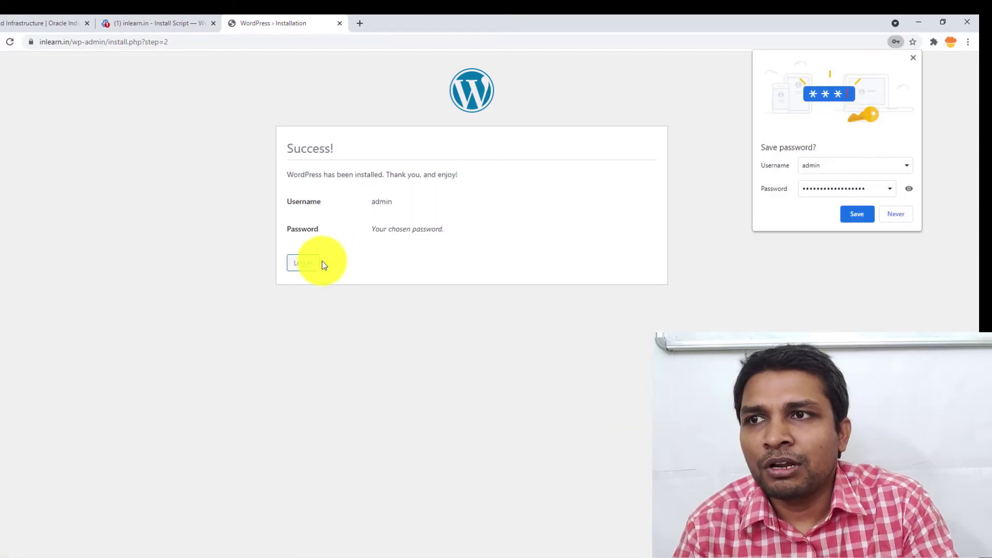
# - Log in to WordPress with the admin credentials and save the password in the browser
pyautogui.click(305, 264)
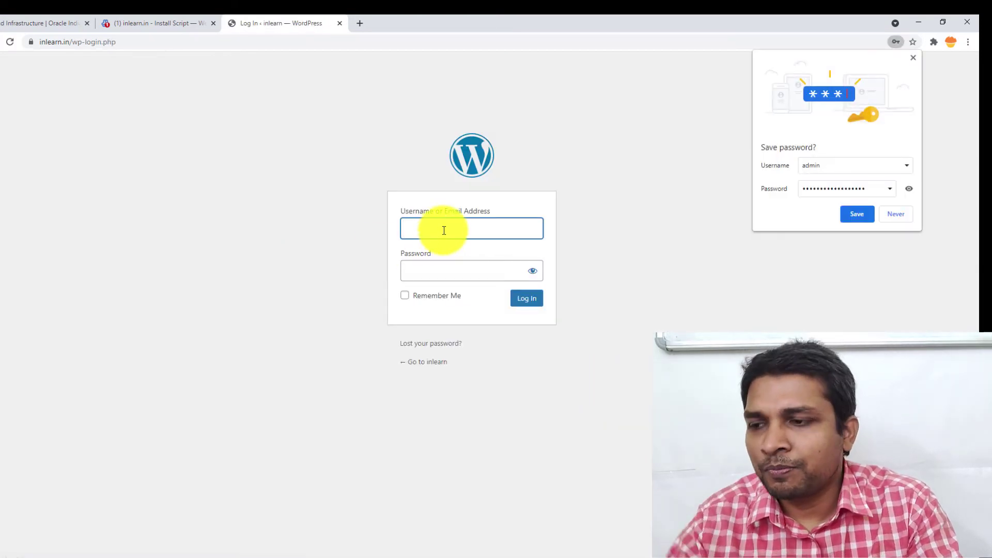
pyautogui.write('admin')
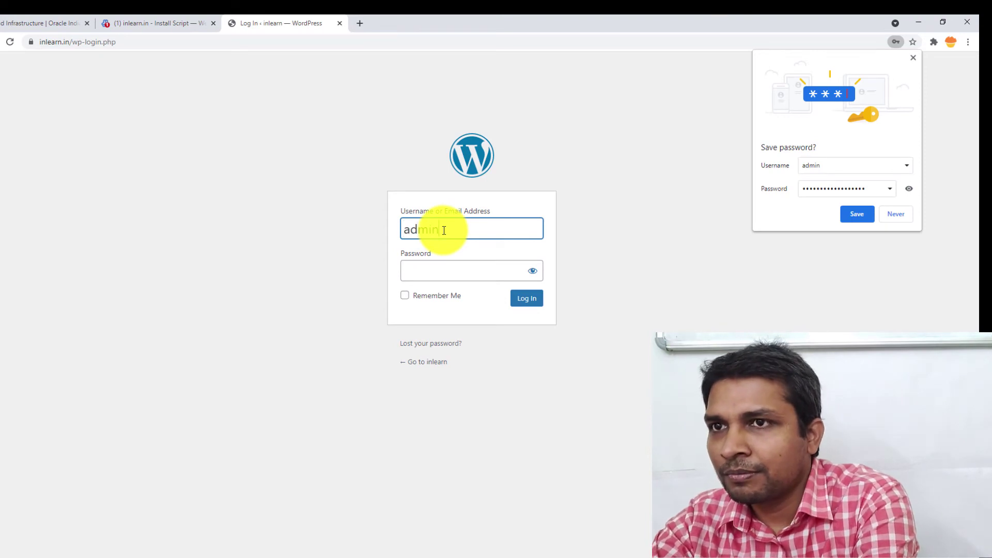
pyautogui.press('Tab')
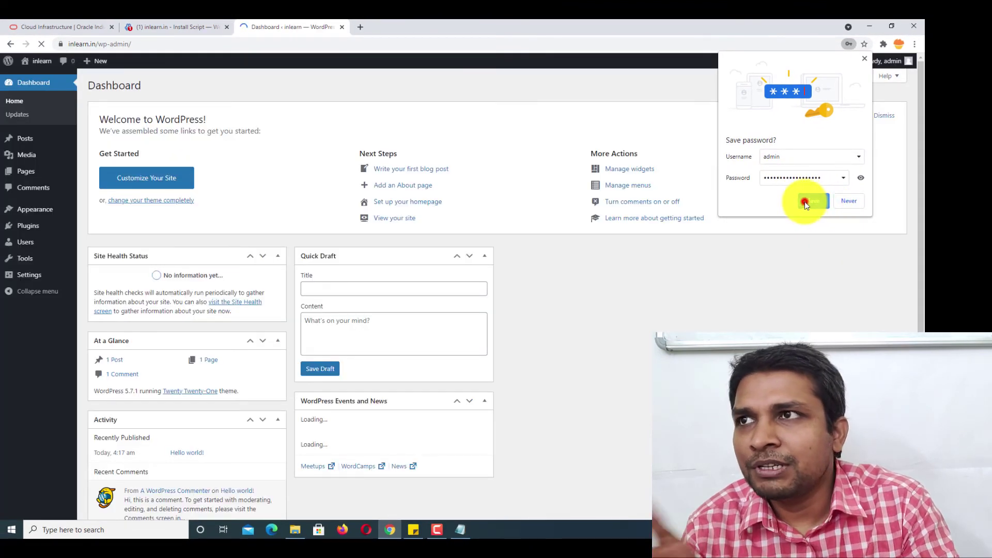
pyautogui.click(806, 202)
# - Open the live inlearn.in site in a new tab, reload it, then return to the Dashboard
pyautogui.rightClick(42, 61)
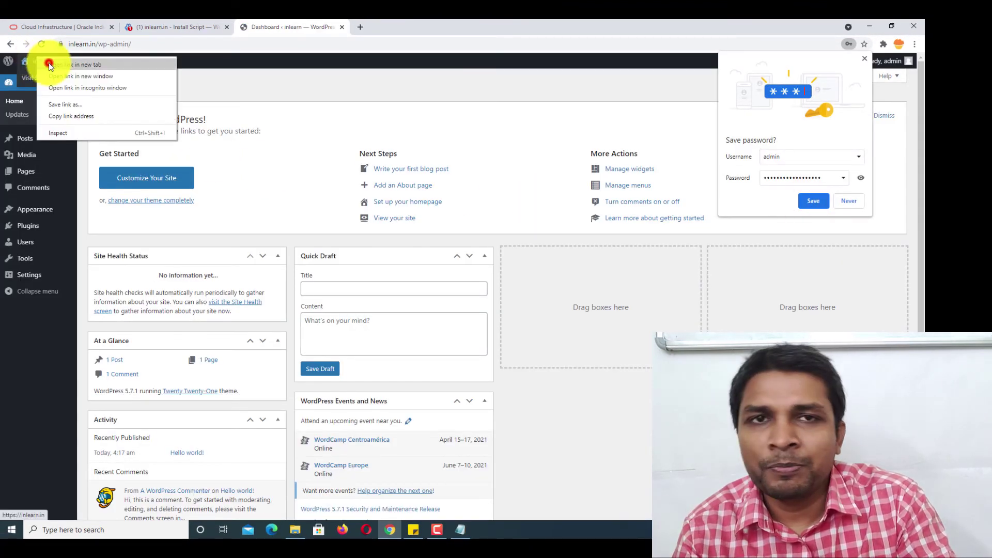
pyautogui.click(52, 67)
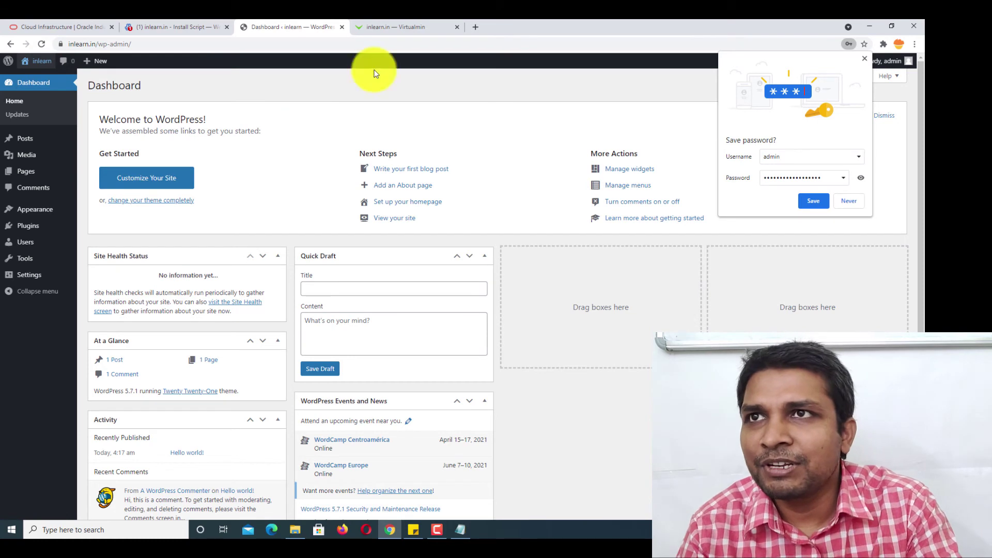
pyautogui.click(438, 27)
pyautogui.click(229, 47)
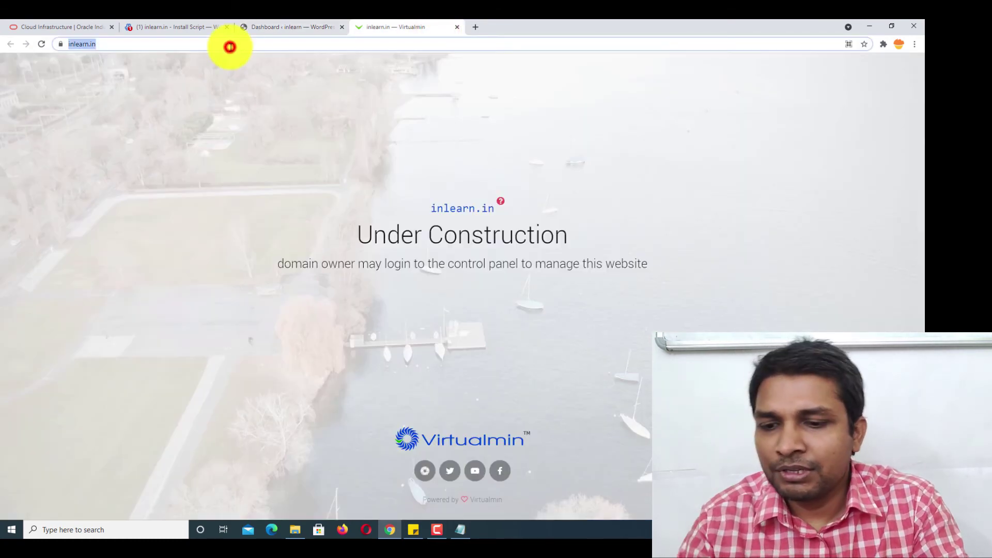
pyautogui.press('Return')
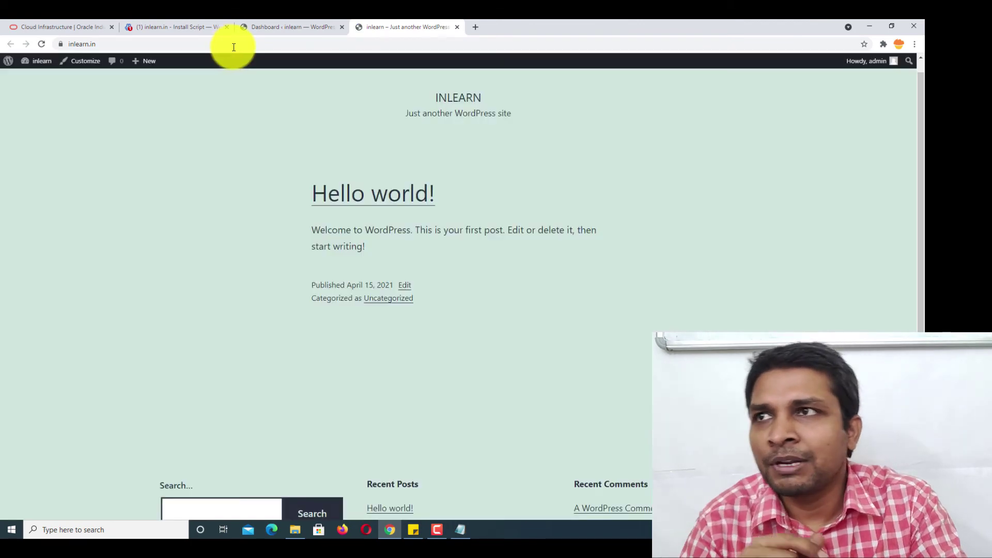
pyautogui.click(286, 26)
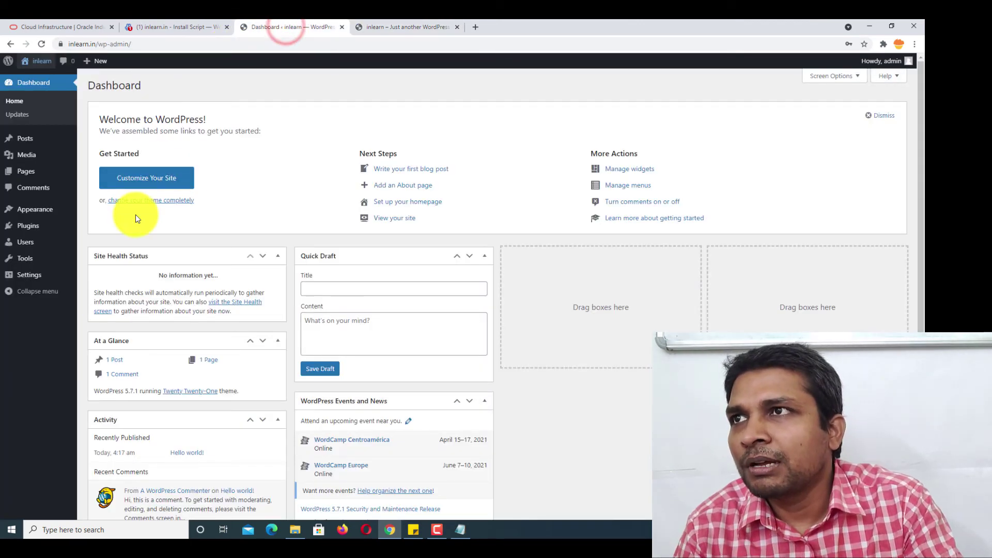
# - Check the Virtualmin output, then confirm the site's certificate is issued to inlearn.in, valid until 7/7/2021
pyautogui.click(162, 24)
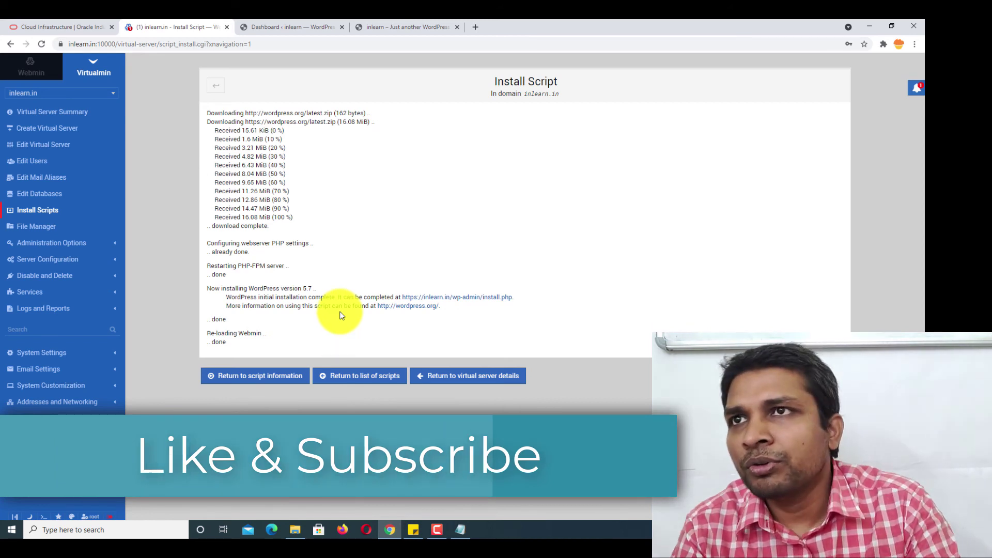
pyautogui.click(385, 22)
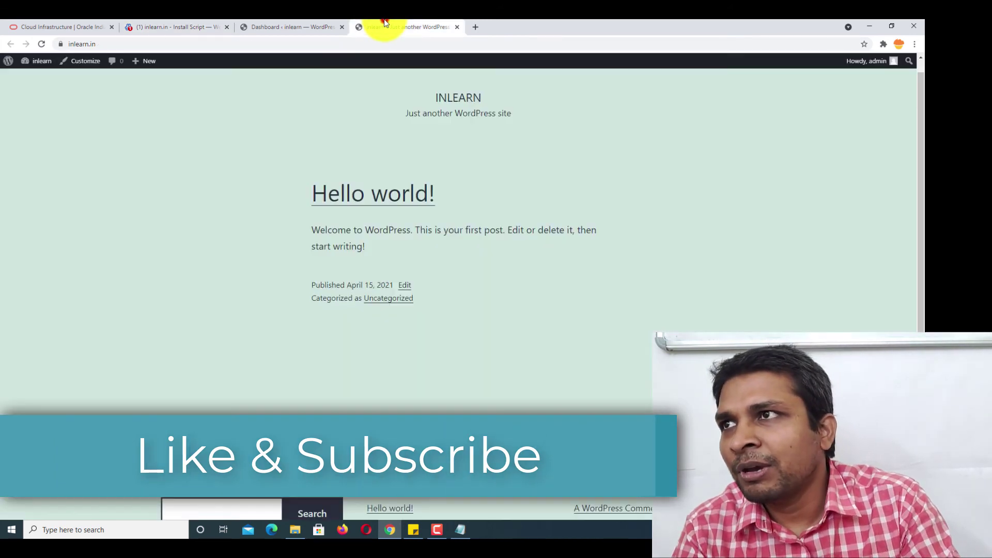
pyautogui.click(60, 43)
pyautogui.click(109, 129)
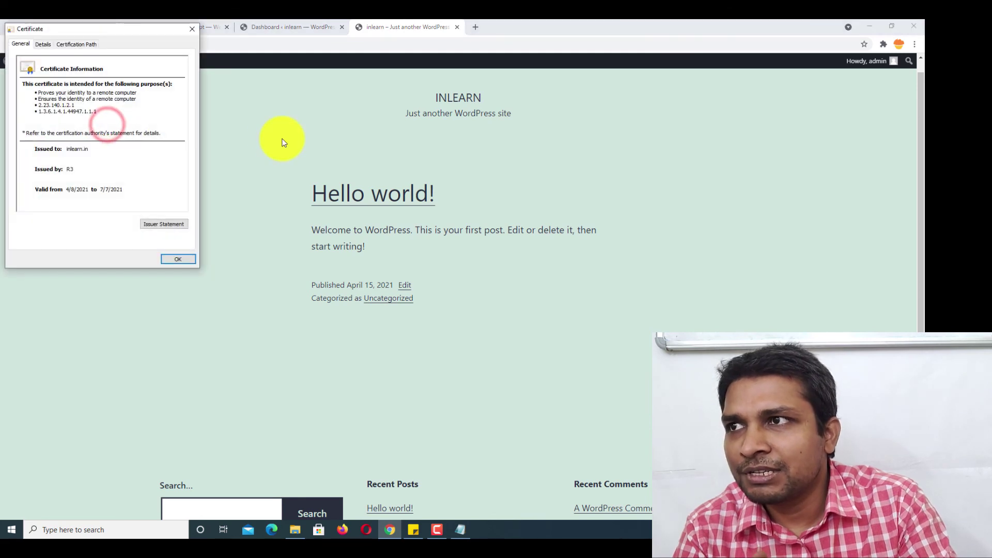
pyautogui.click(192, 29)
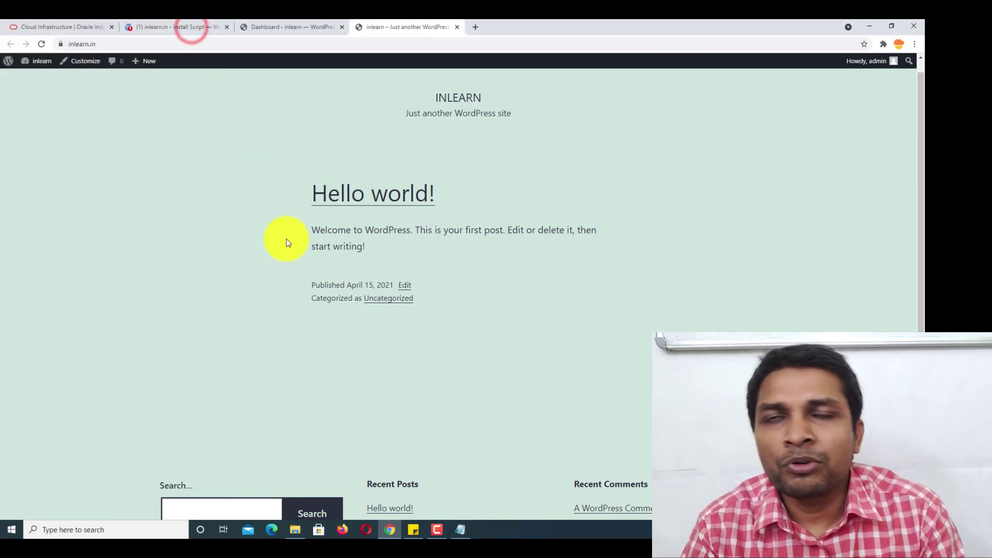